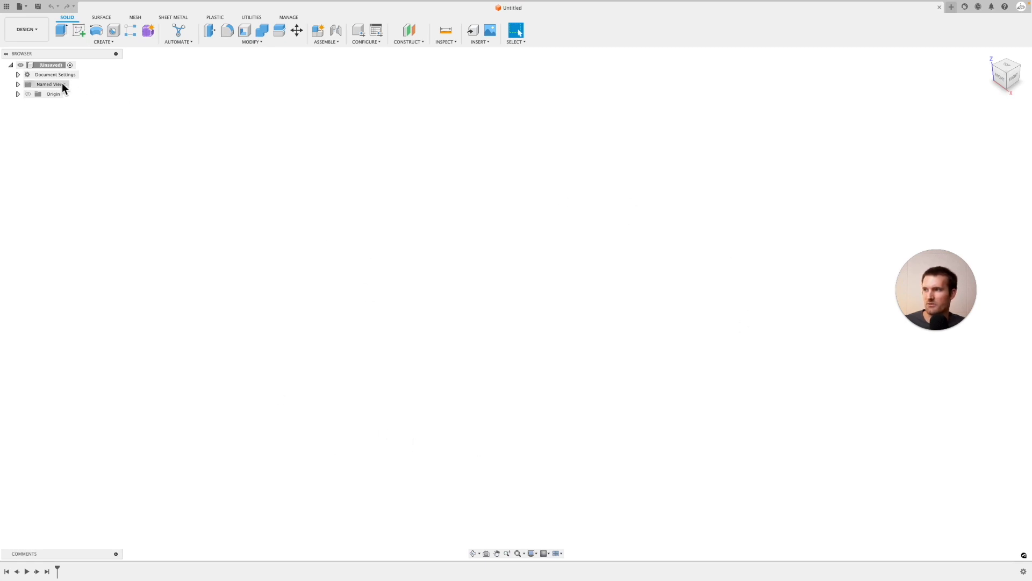
Step: Show the team's cloud data and look through the full list of projects, libraries and samples
click(6, 6)
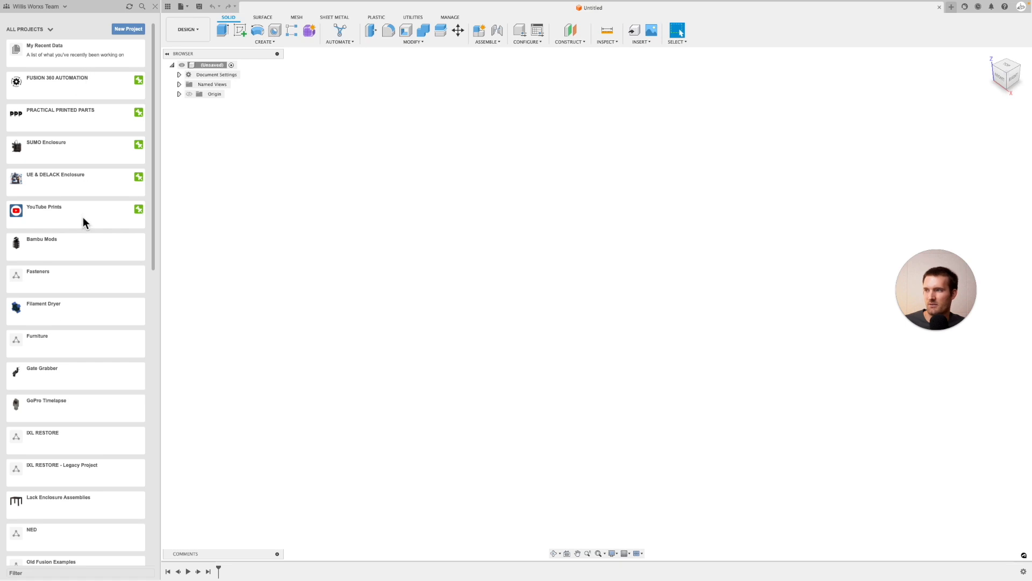
scroll(79, 283, down, 10)
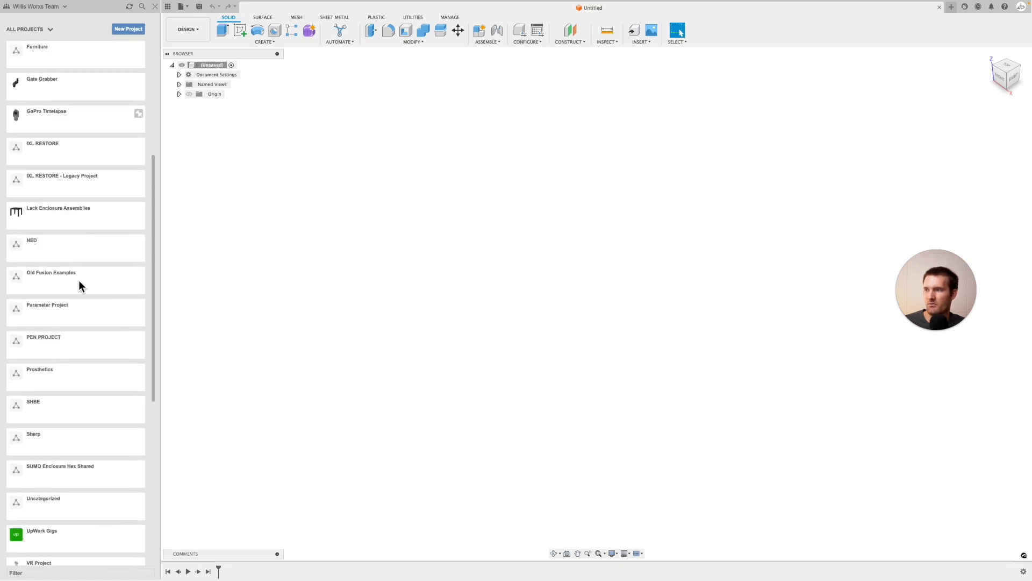
scroll(78, 285, down, 5)
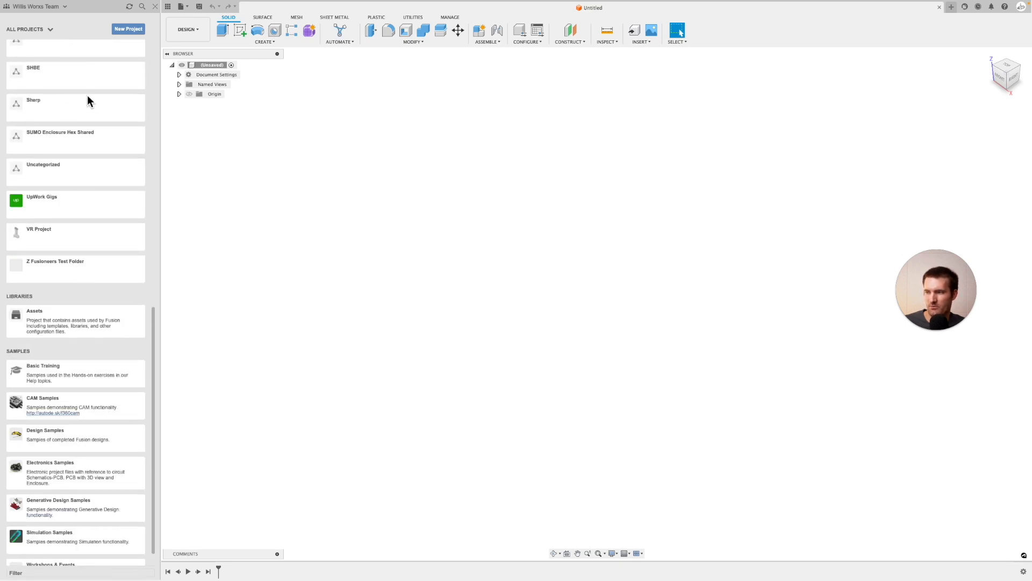
scroll(77, 293, down, 1)
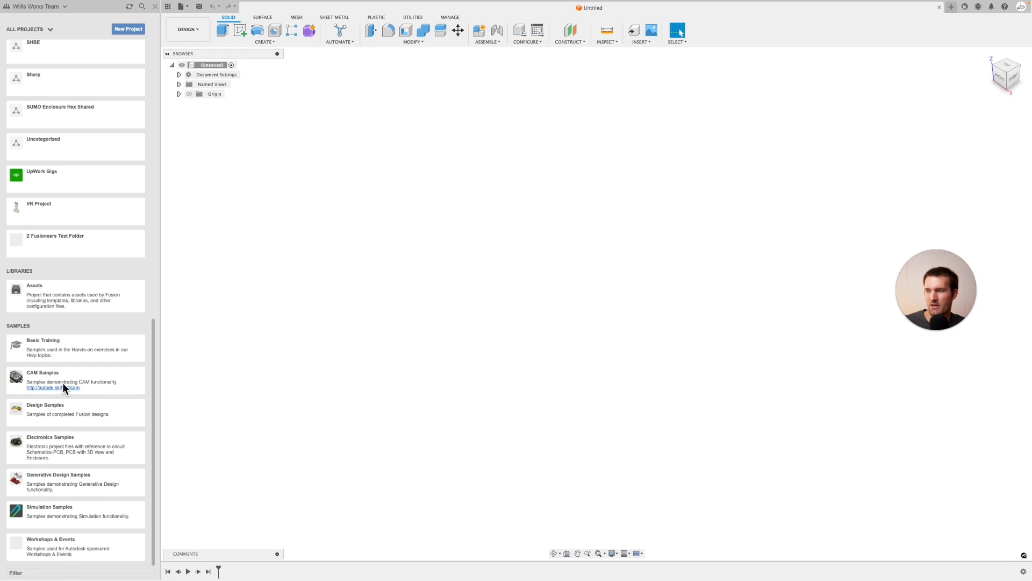
scroll(63, 384, up, 15)
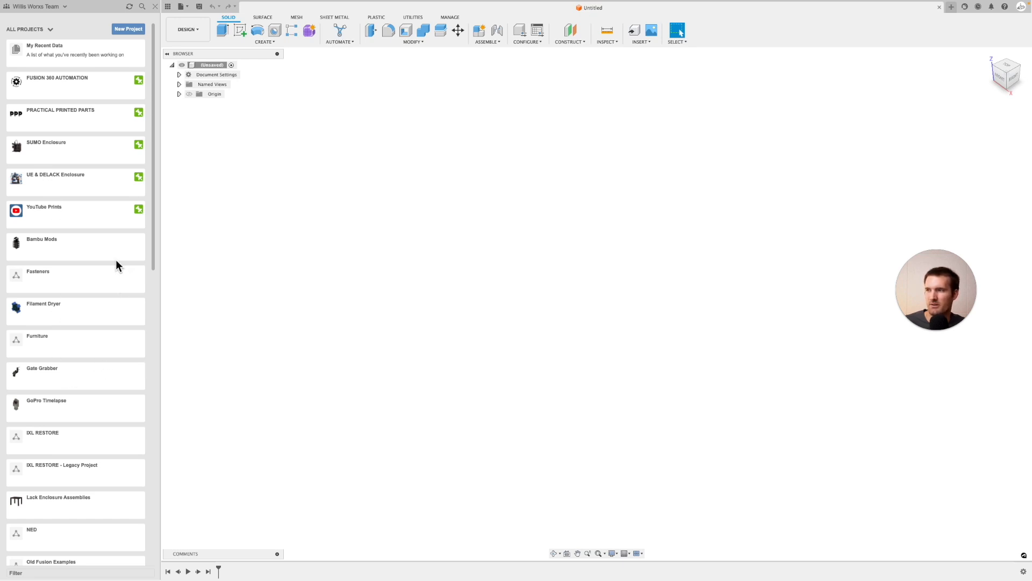
scroll(61, 337, down, 1)
scroll(60, 339, up, 1)
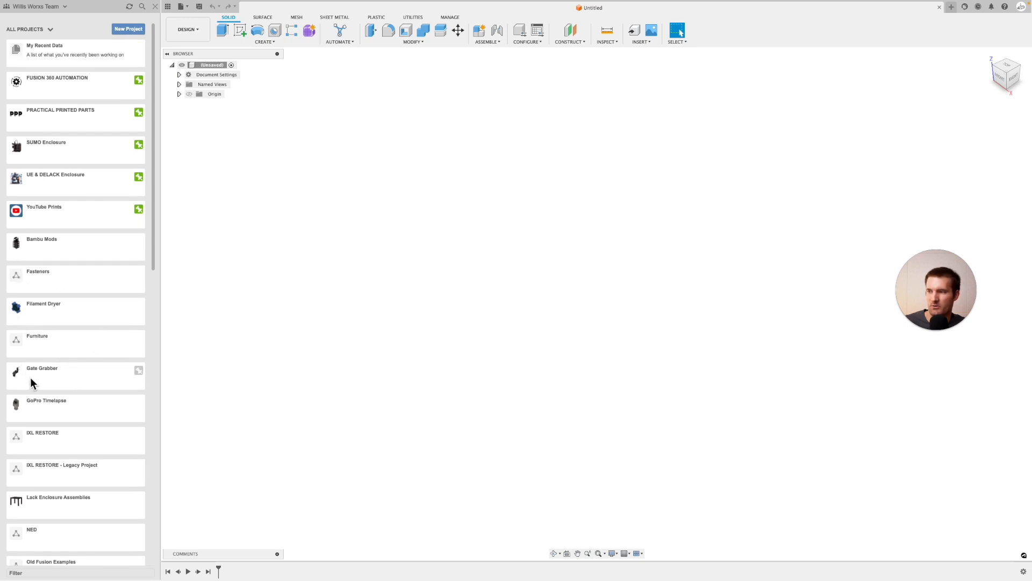
Step: Create a new project named Fusioneers in the team's data
click(127, 29)
text(Fusioneers)
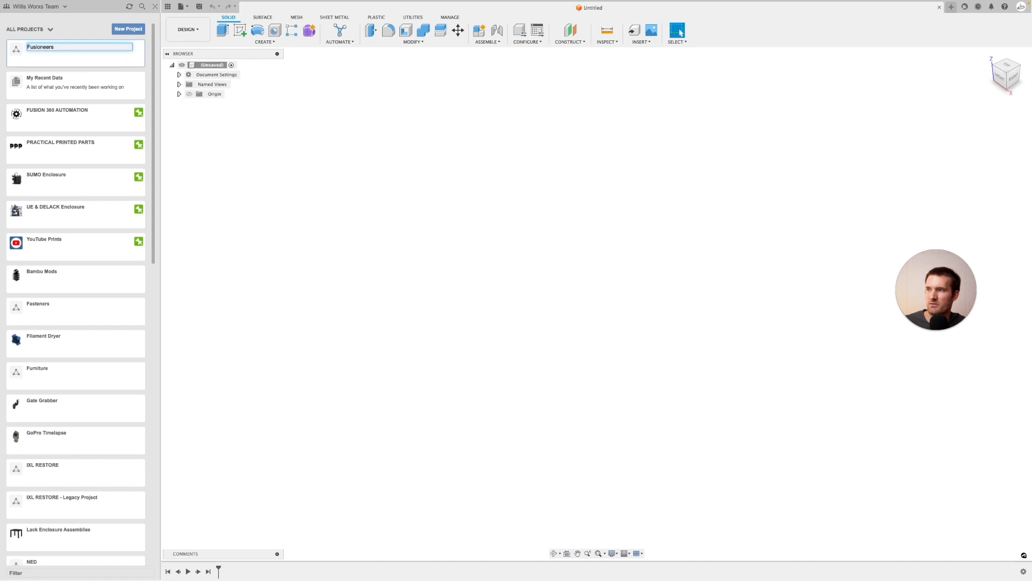
key(Return)
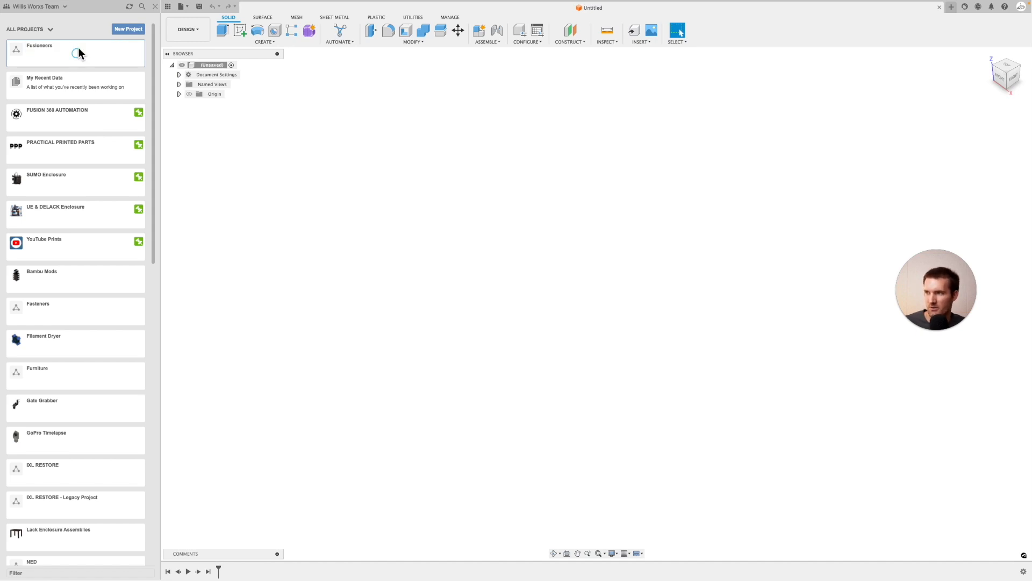
Step: Find and open the Fusioneers project in the project list, then open its page on the web
scroll(79, 135, down, 10)
scroll(69, 225, up, 3)
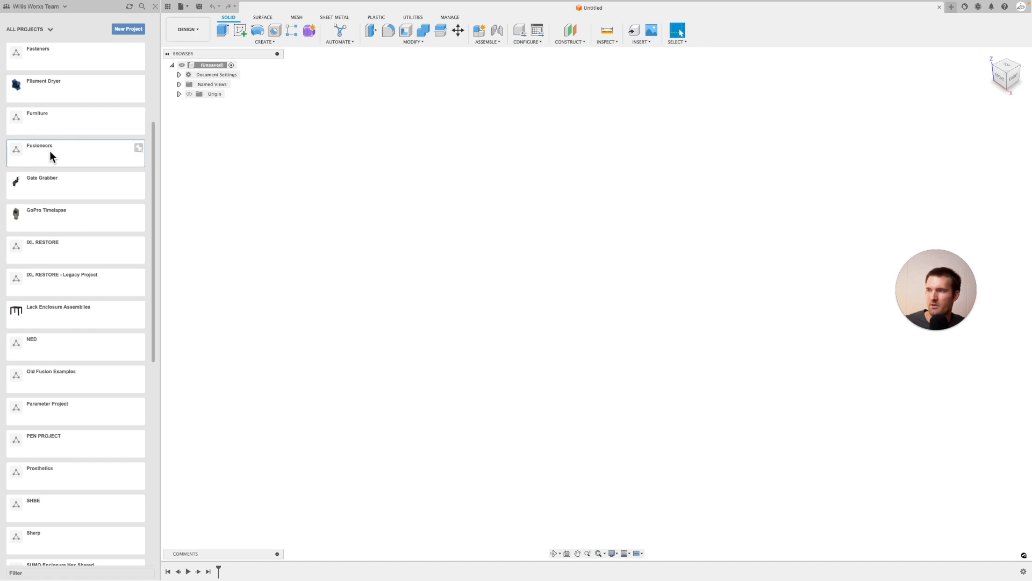
click(50, 152)
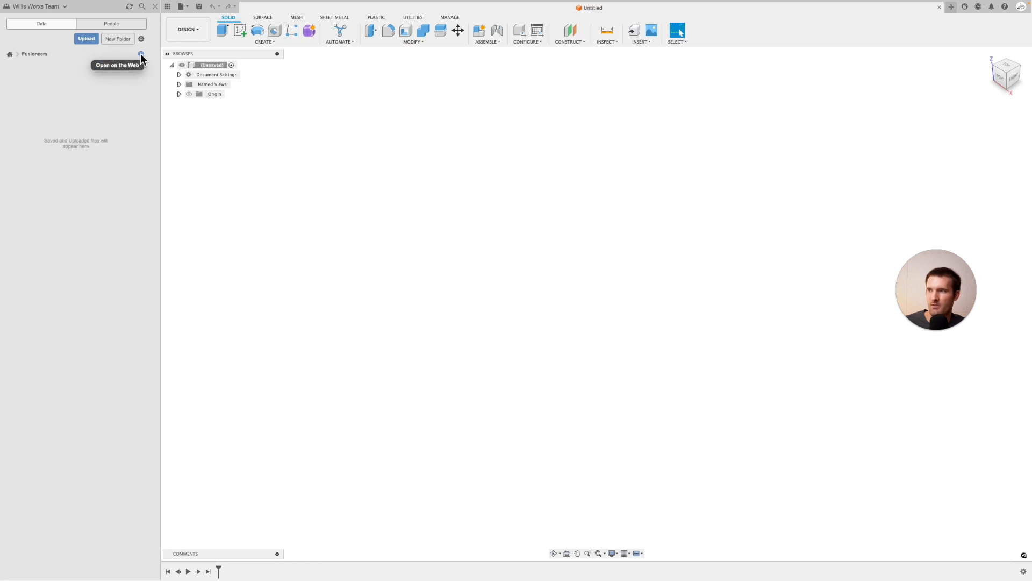
click(141, 54)
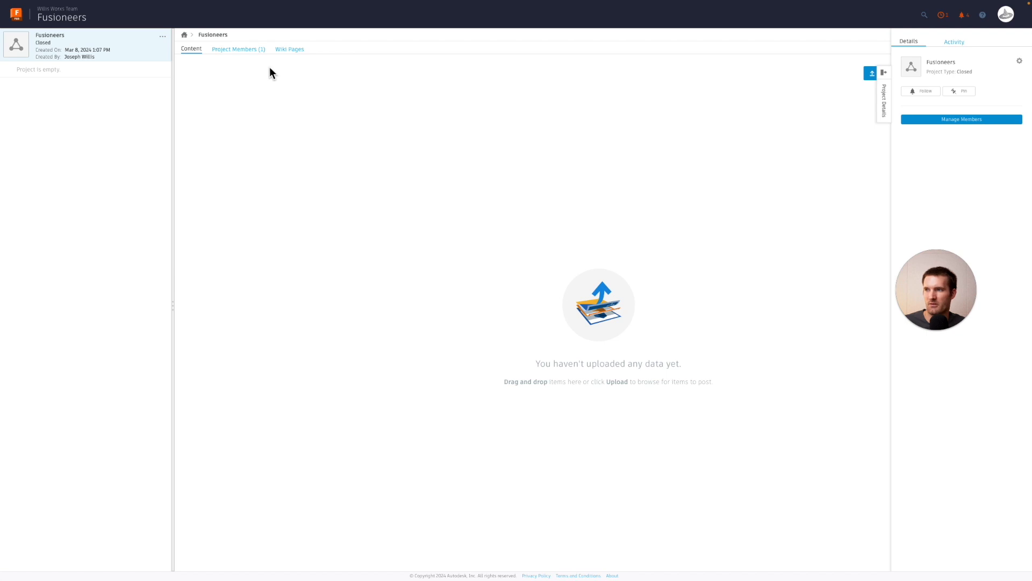
Step: Review the project's members and wiki pages on the web, then return to its content
click(245, 51)
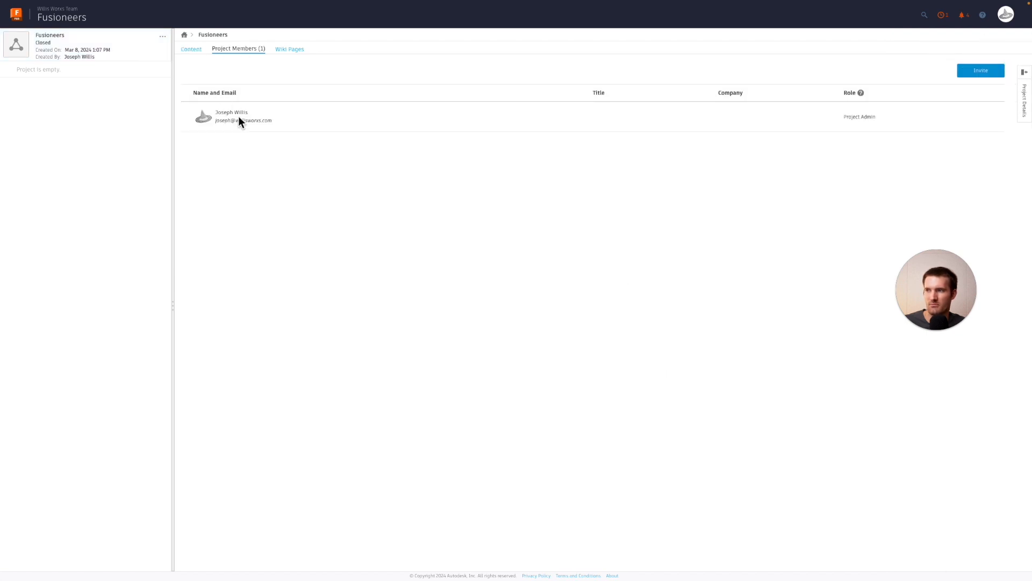
click(291, 50)
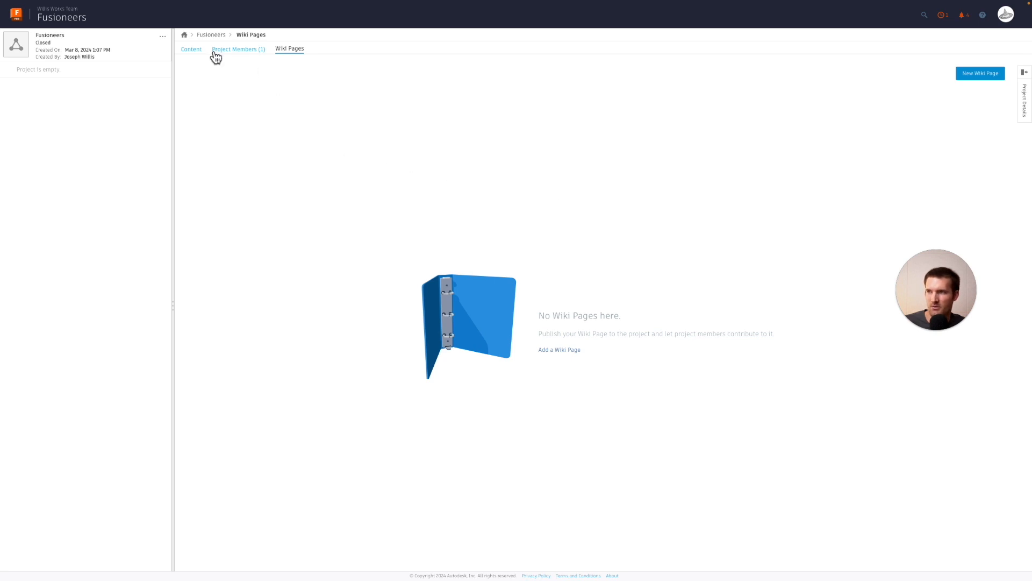
click(197, 51)
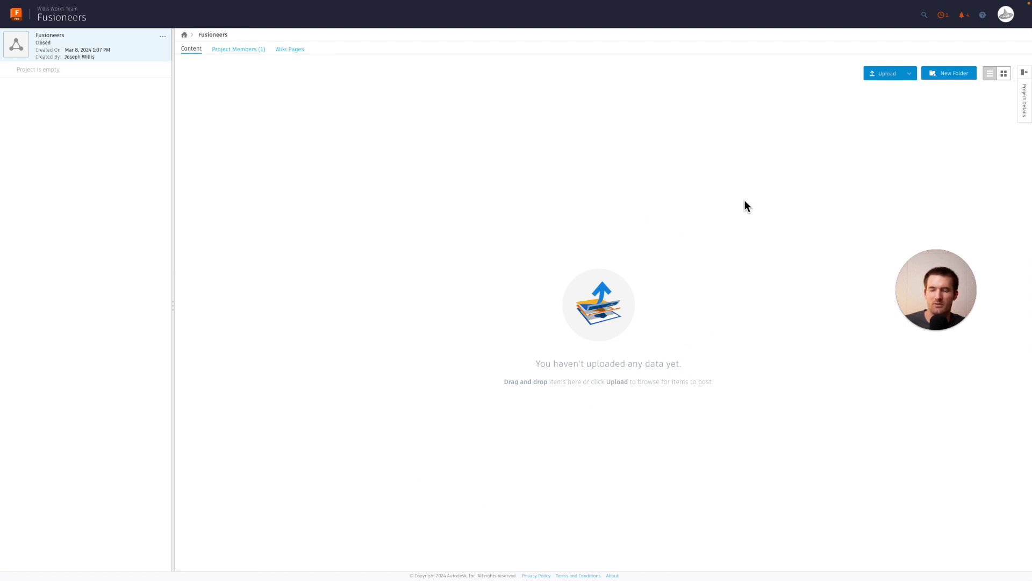
Step: Upload fusioneer thumb.png from the project details as the Fusioneers project's avatar and apply it
click(1025, 78)
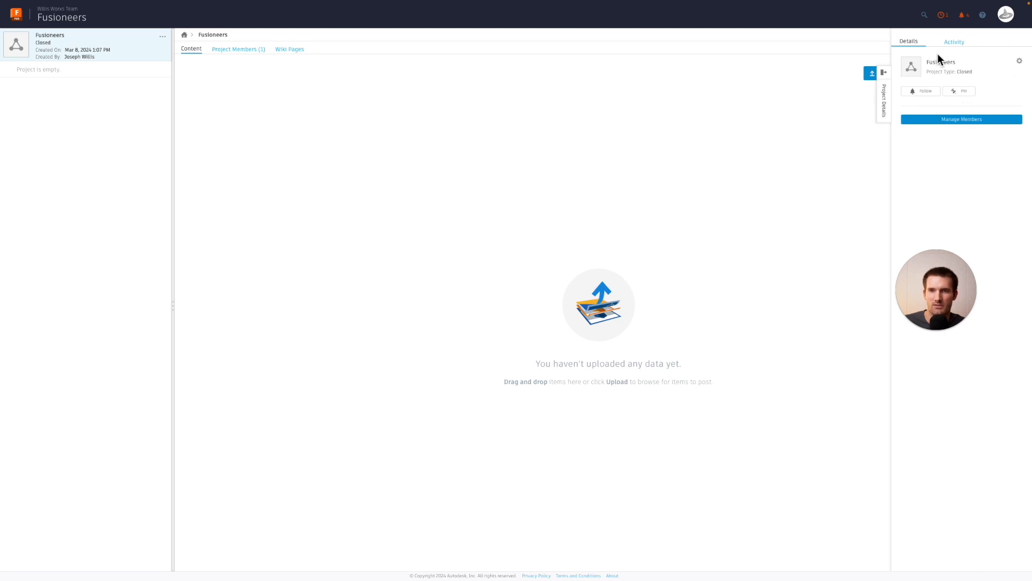
click(912, 68)
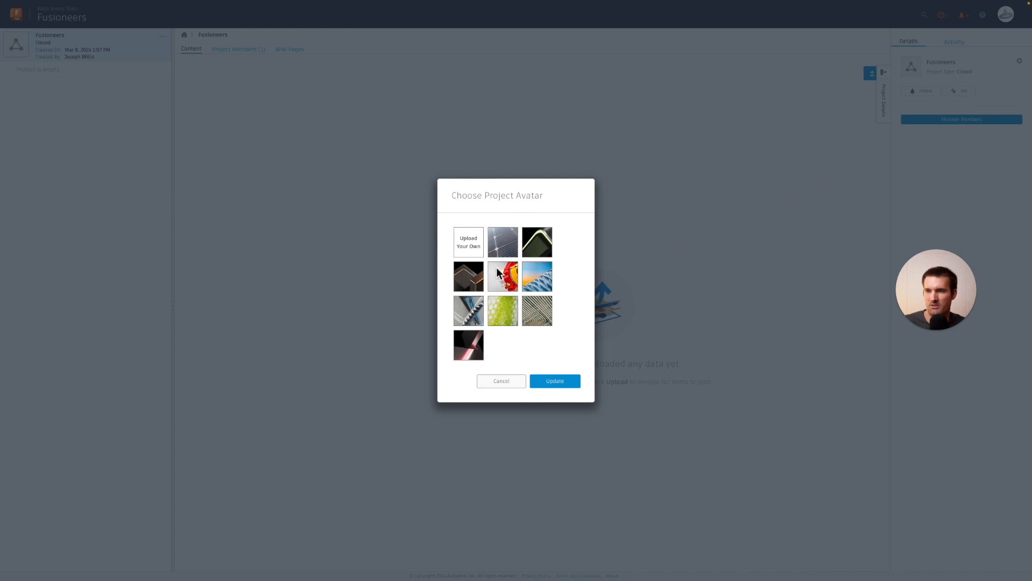
click(469, 245)
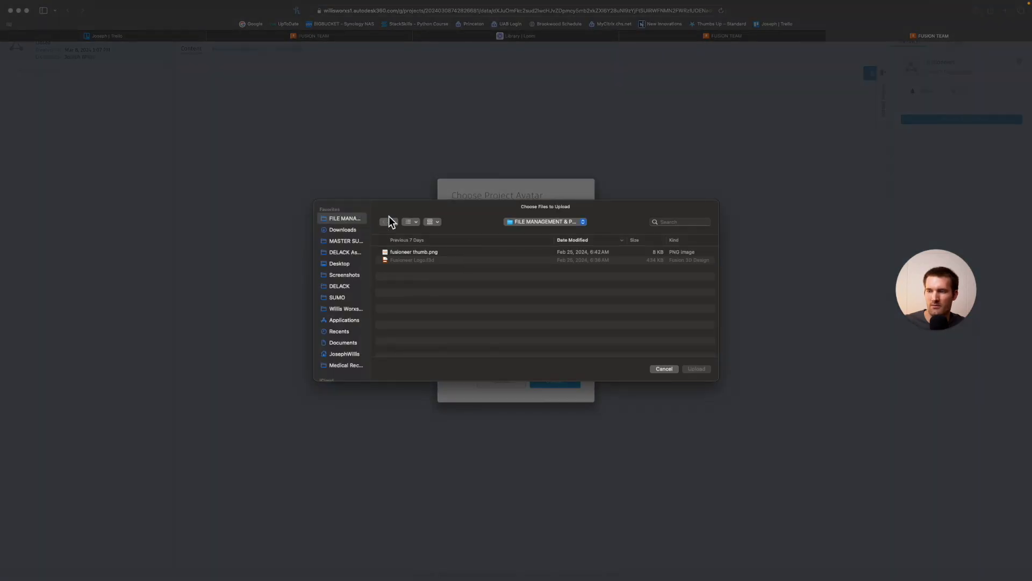
click(419, 252)
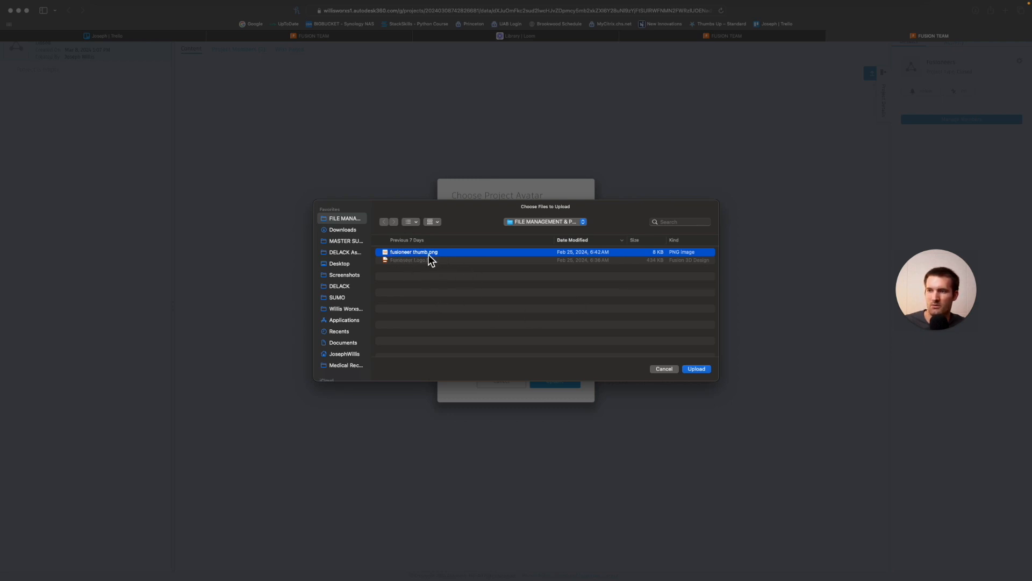
click(696, 369)
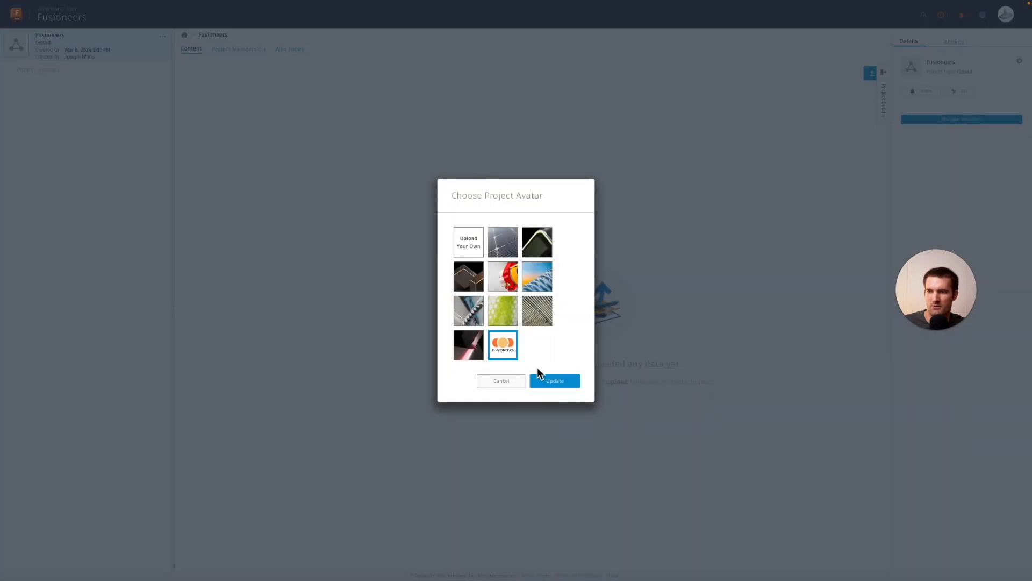
click(565, 381)
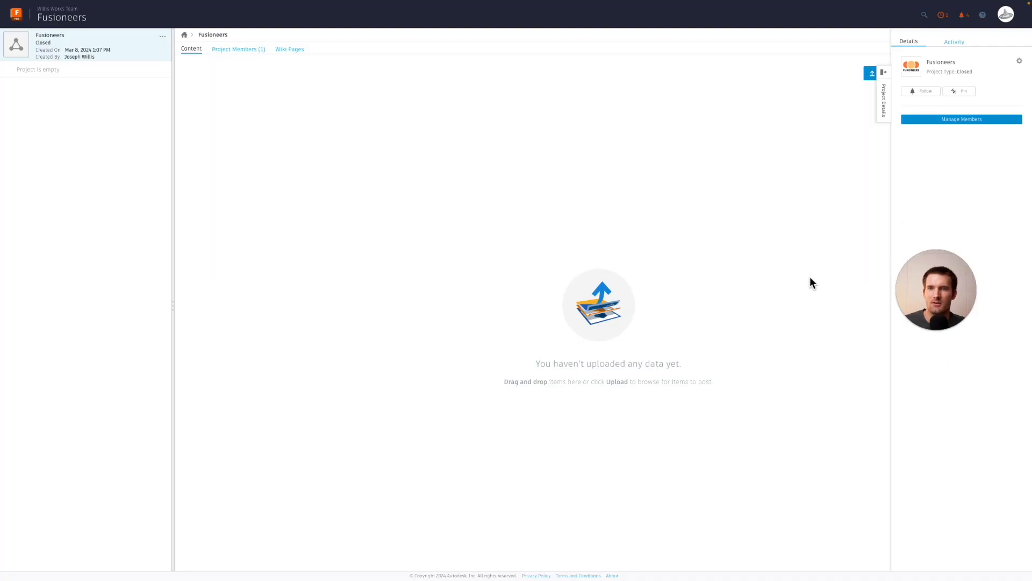
mouse_move(911, 70)
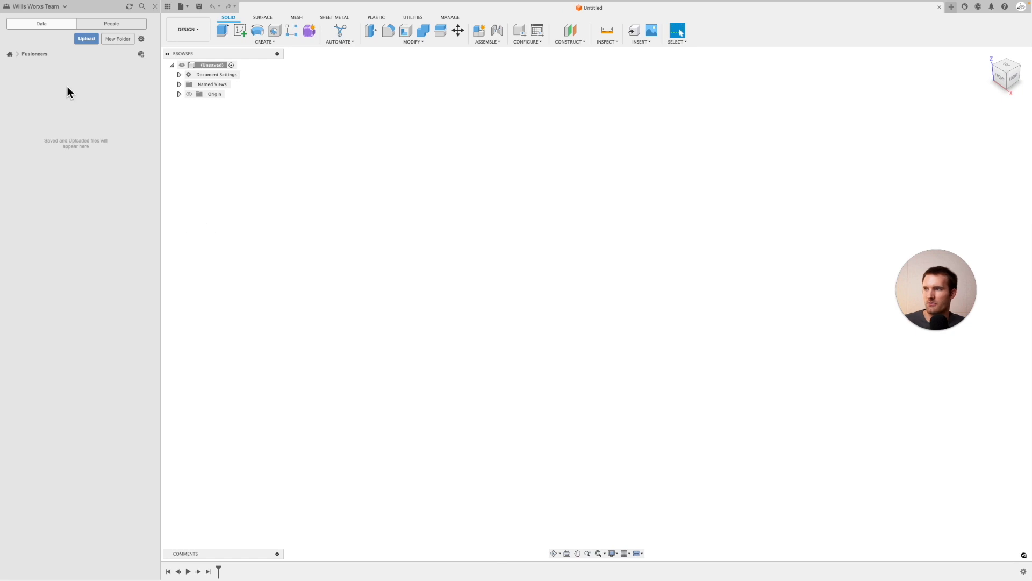
Step: Switch back to Fusion, return to the full project list and pin the Fusioneers project
click(9, 54)
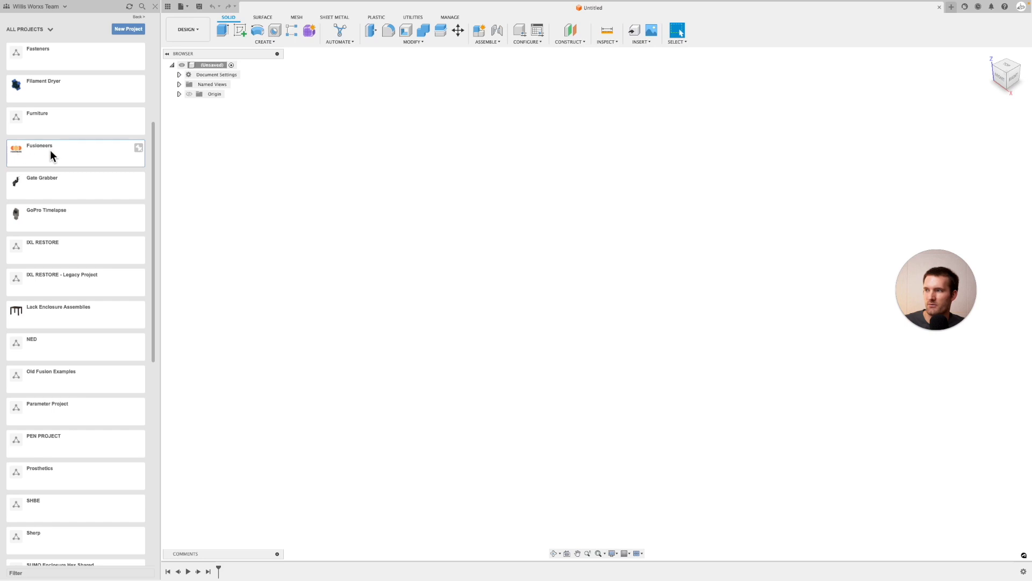
click(138, 147)
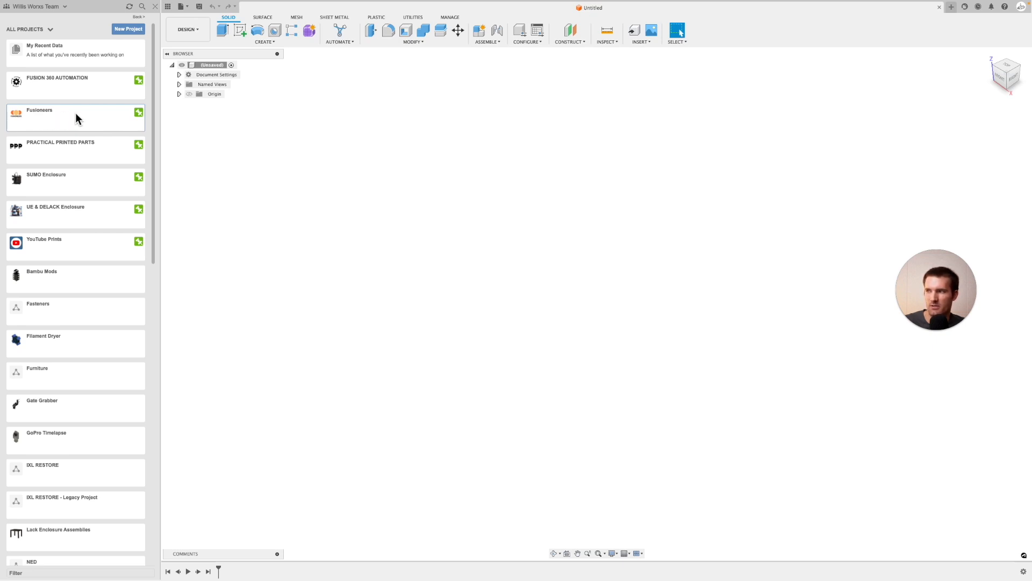
Step: Open the pinned Fusioneers project and create a folder named Intro in it
click(76, 116)
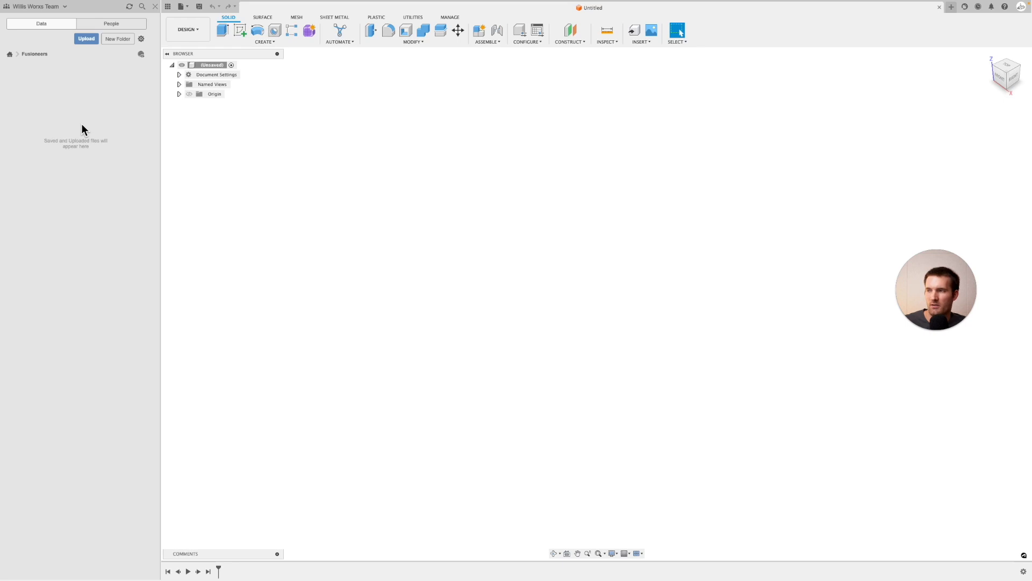
click(115, 38)
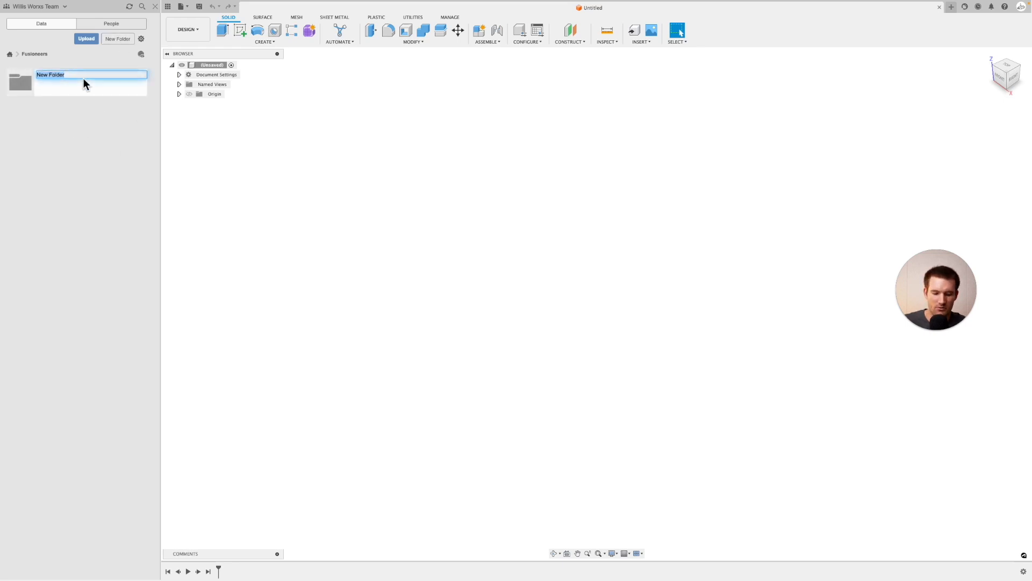
text(Intro)
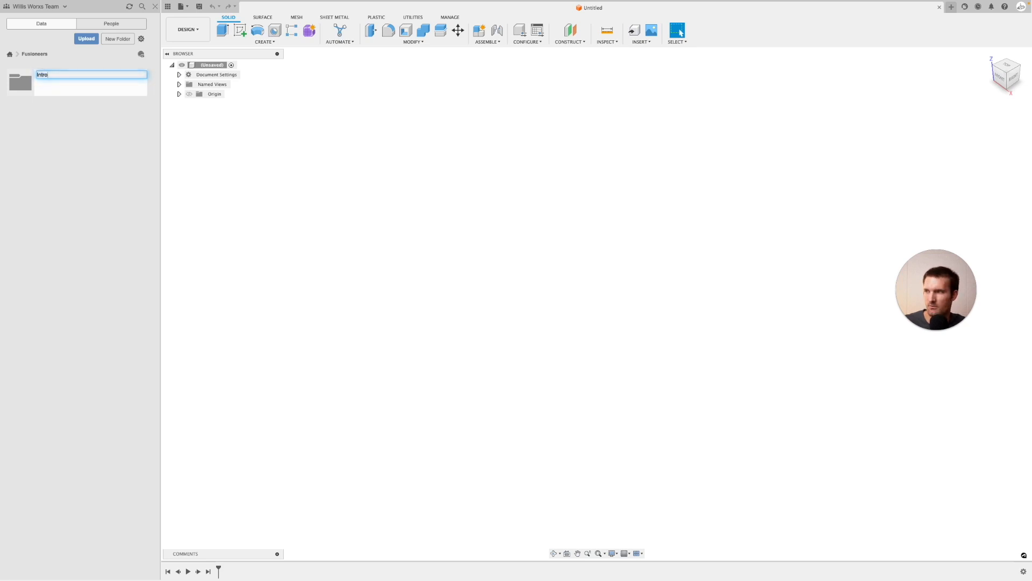
key(Return)
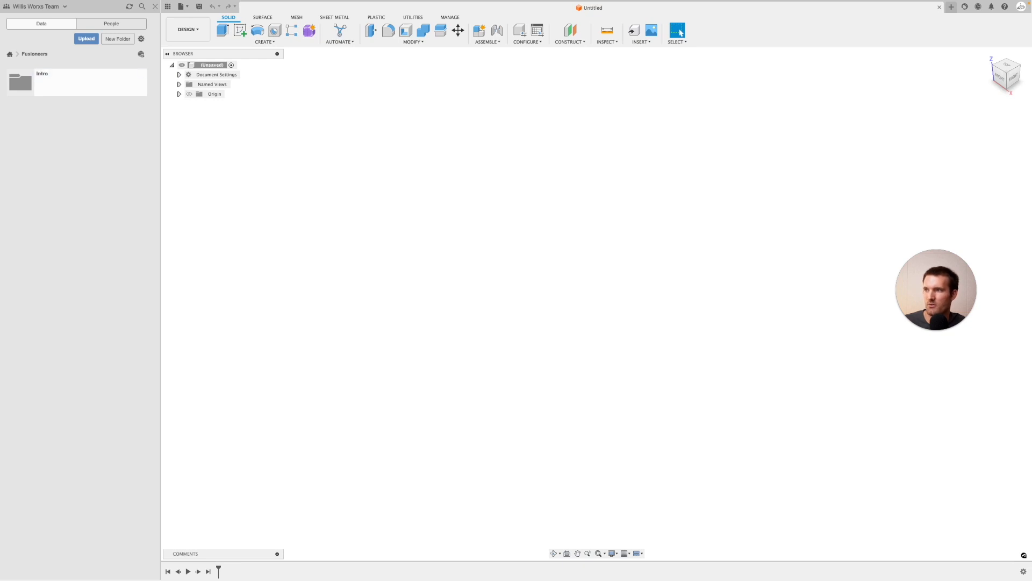
Step: Upload Fusioneer Logo.f3d from the file management folder into the Intro folder of the Fusioneers project
double_click(52, 81)
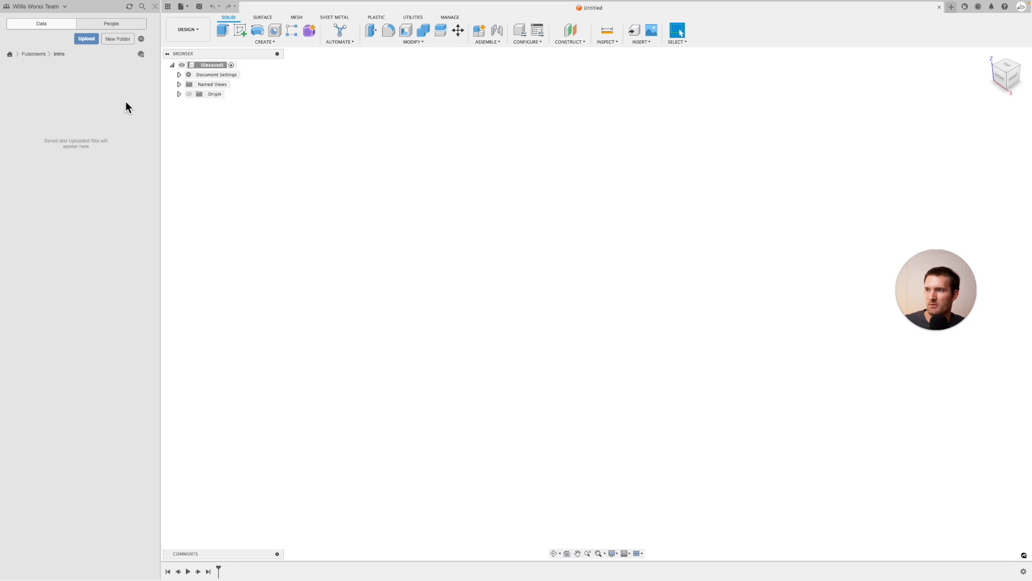
click(188, 8)
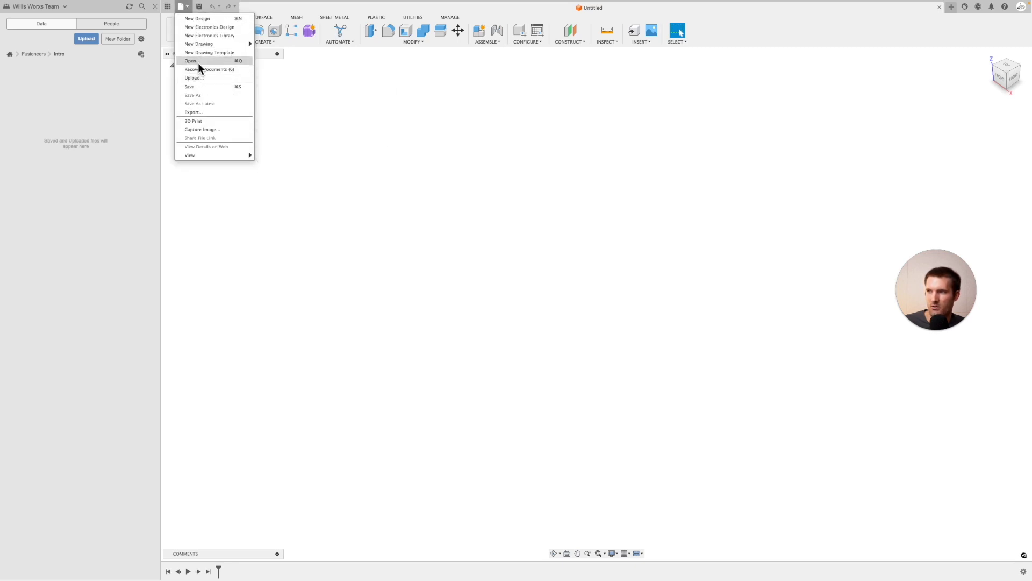
click(194, 78)
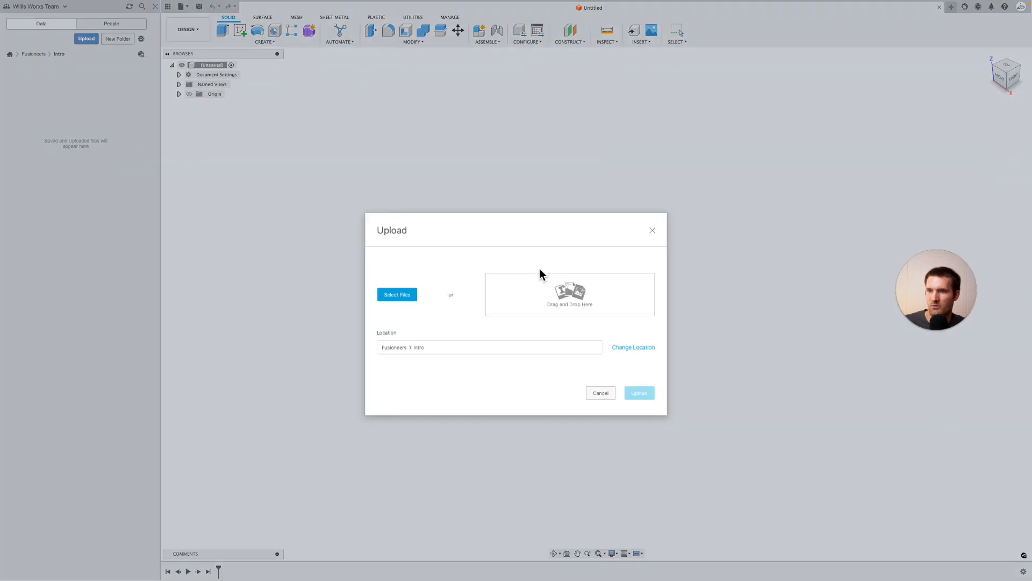
click(563, 296)
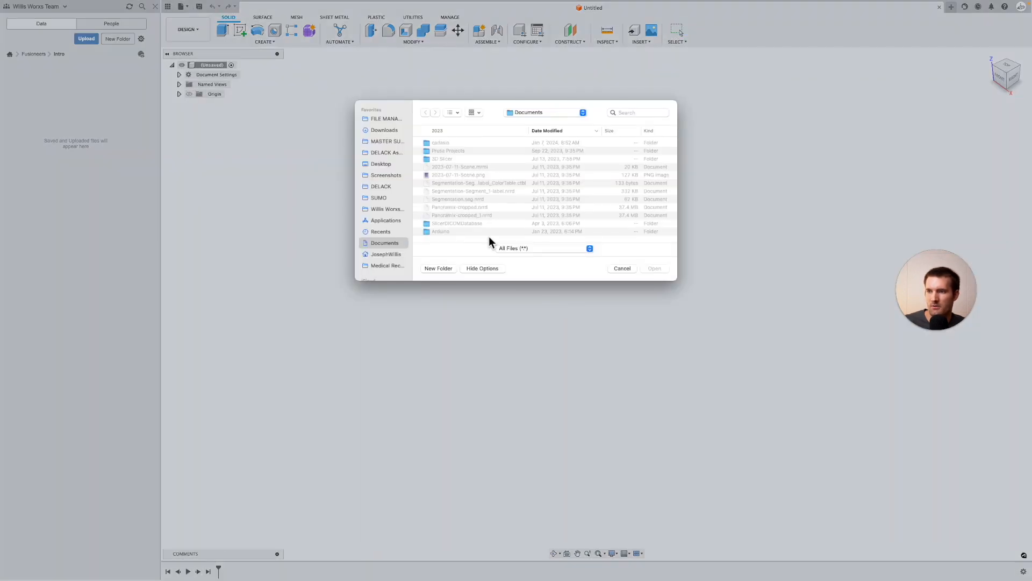
click(384, 120)
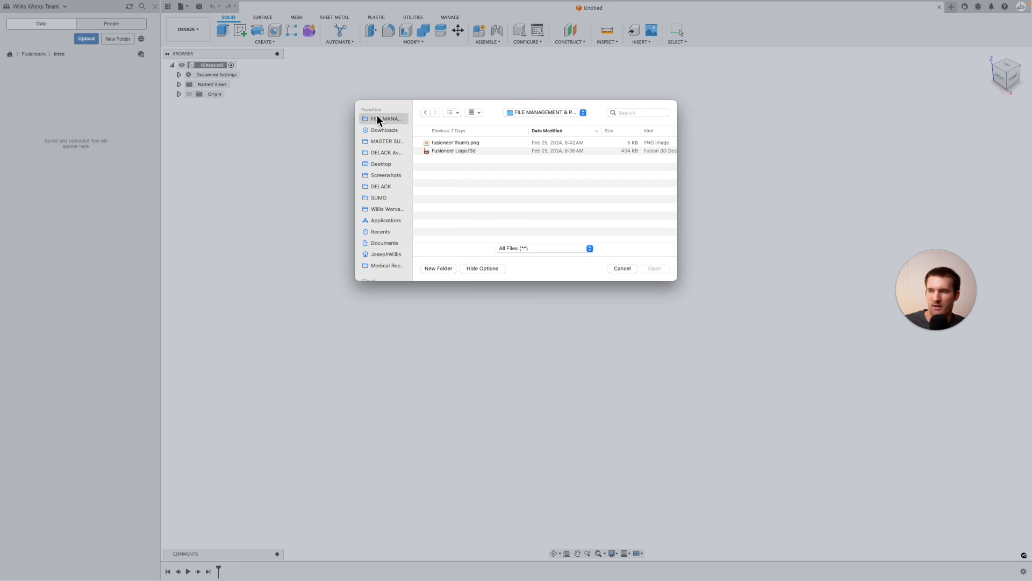
click(447, 151)
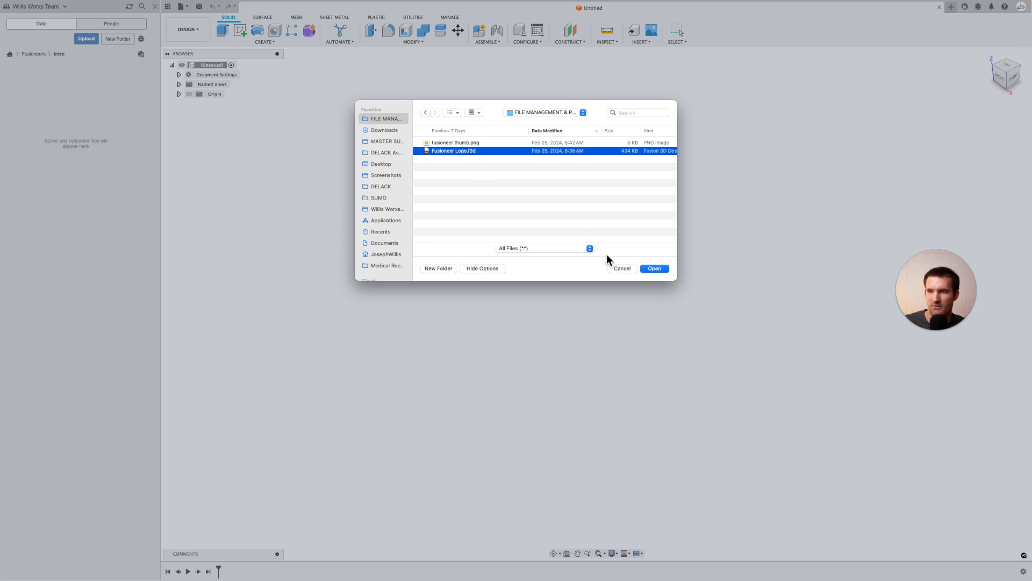
click(655, 268)
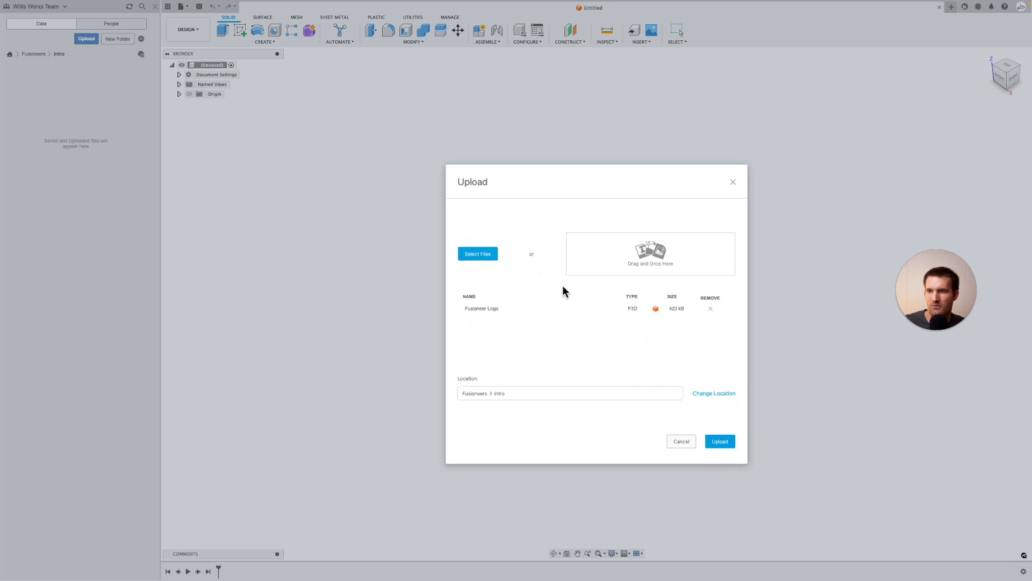
click(720, 441)
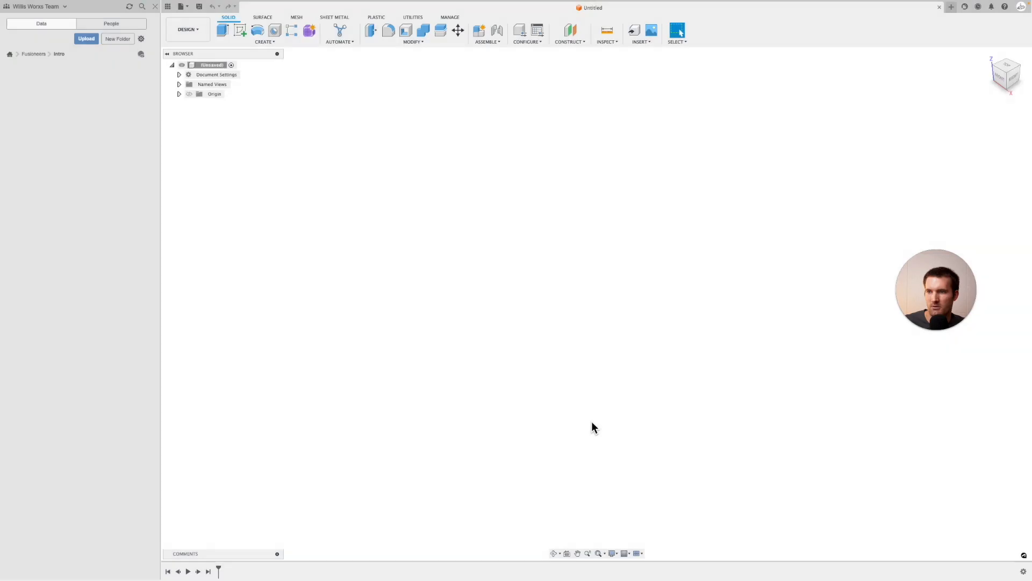